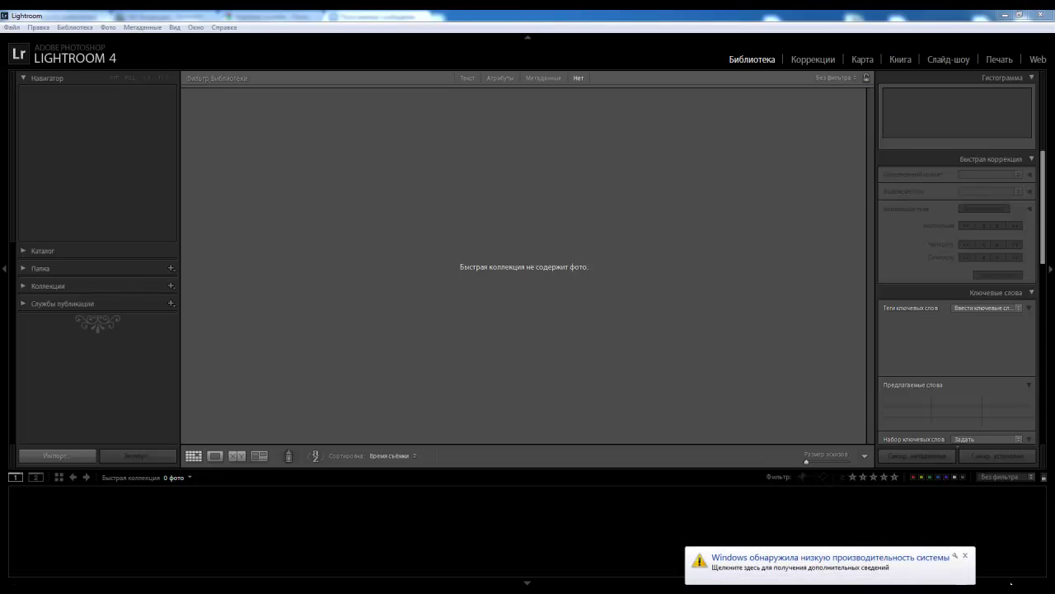
Close the Windows low-performance notification over the Lightroom window
left_click(966, 557)
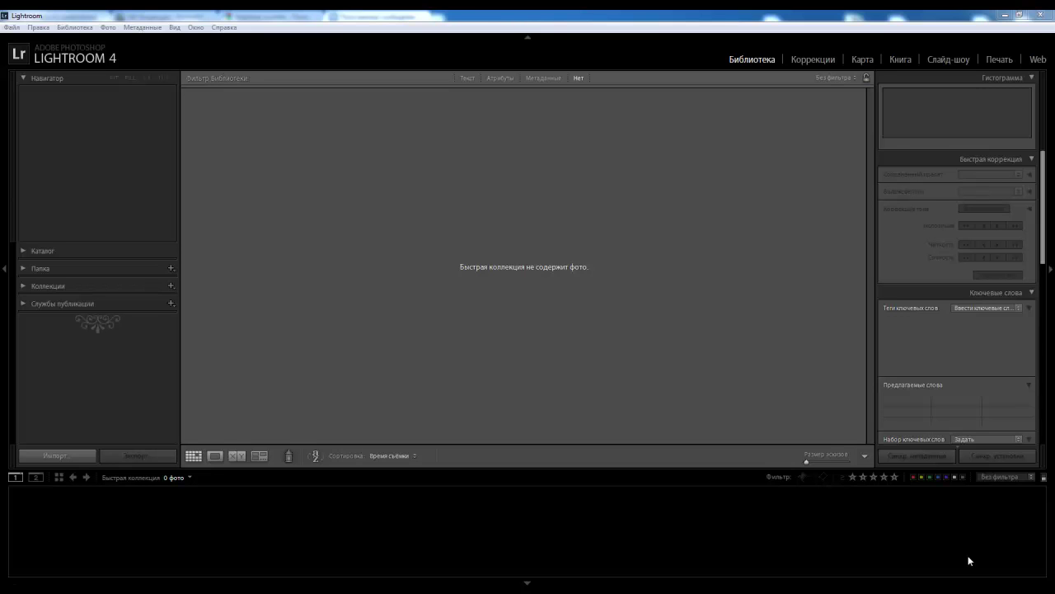
Toggle full-screen mode with F, then back to the normal windowed Library layout
key("f")
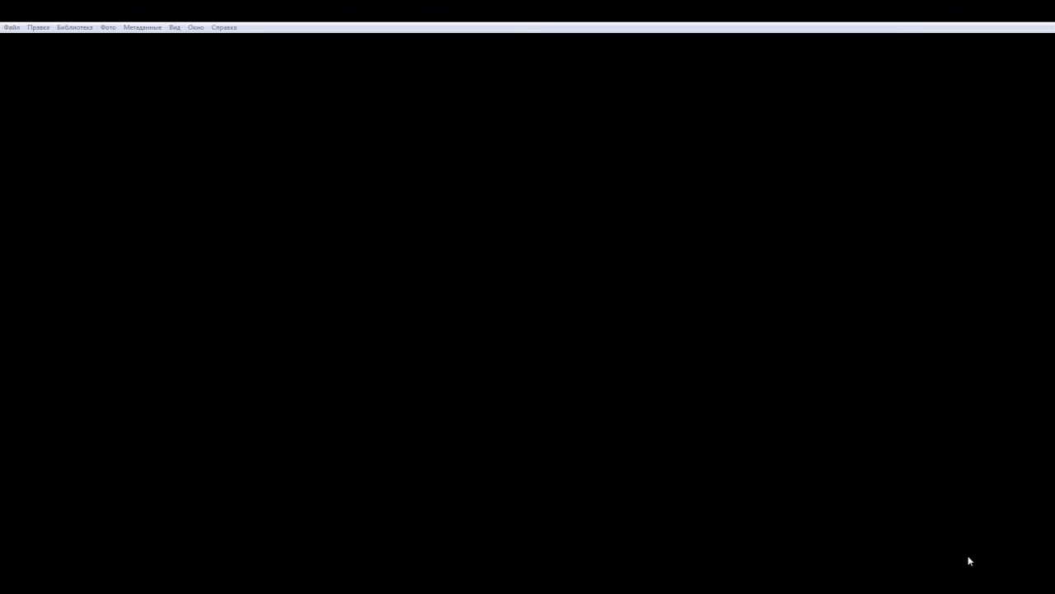
key("f")
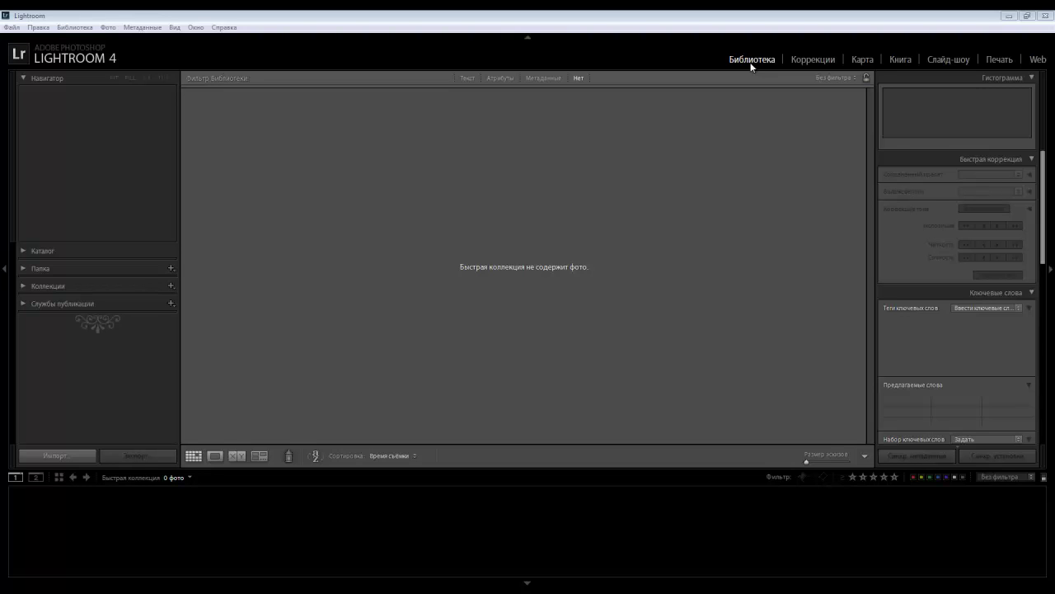
left_click(804, 59)
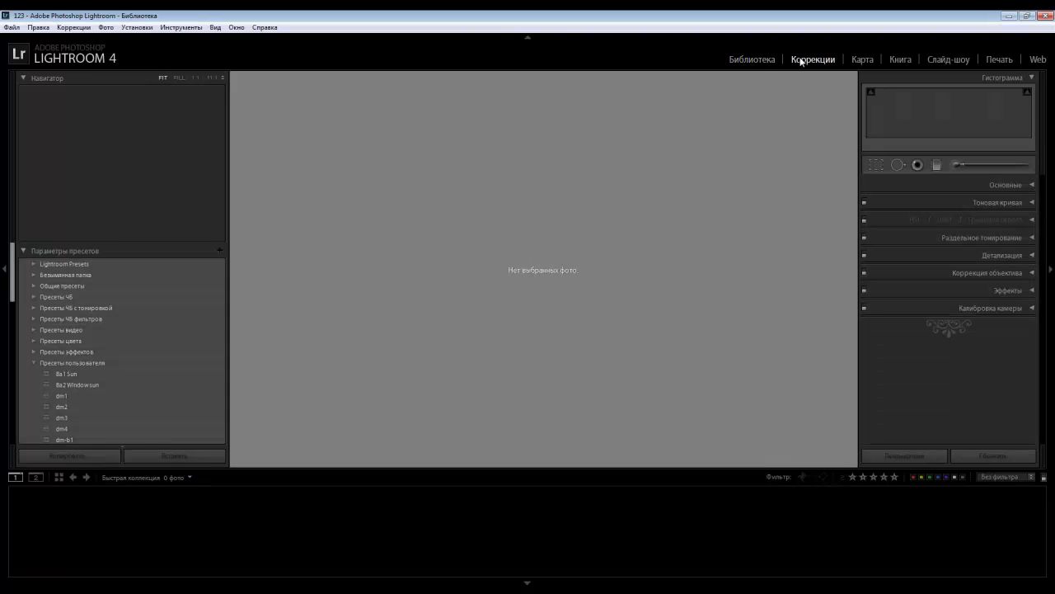
left_click(744, 61)
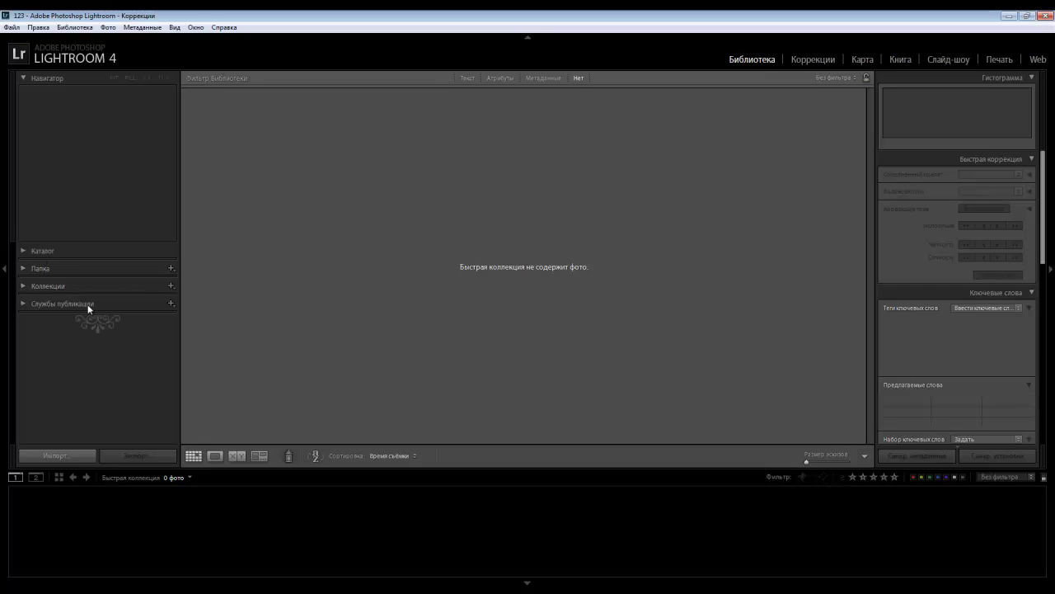
Expand the Folders panel and start adding a new folder to the catalog
left_click(23, 269)
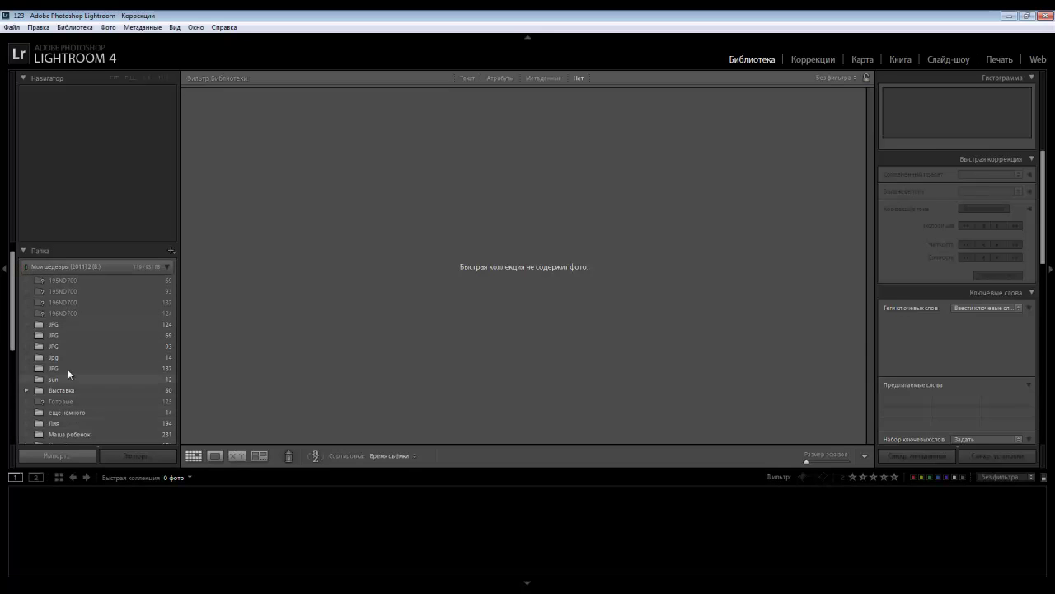
left_click(170, 250)
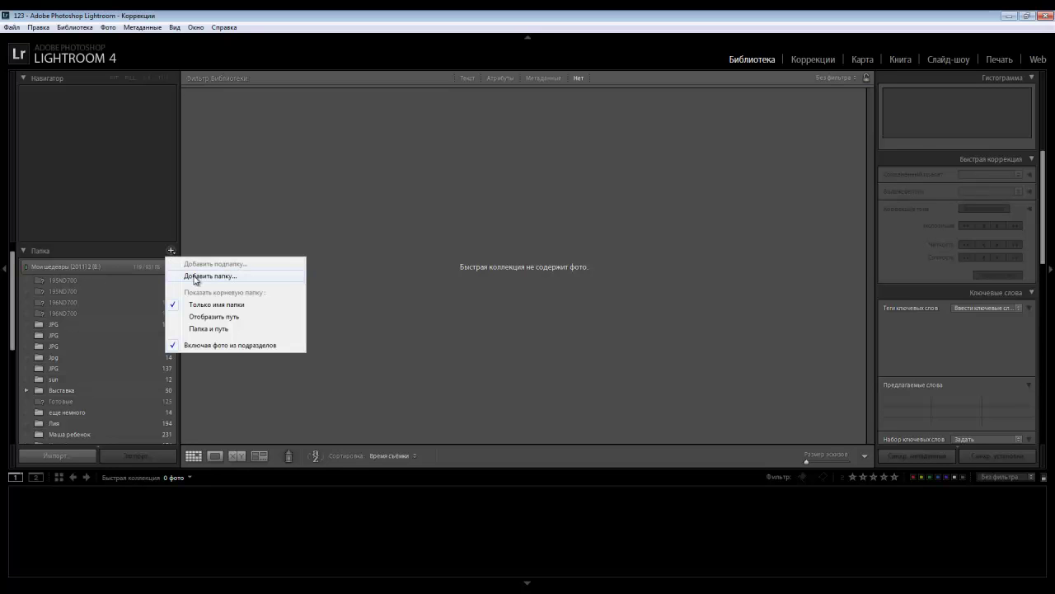
left_click(195, 276)
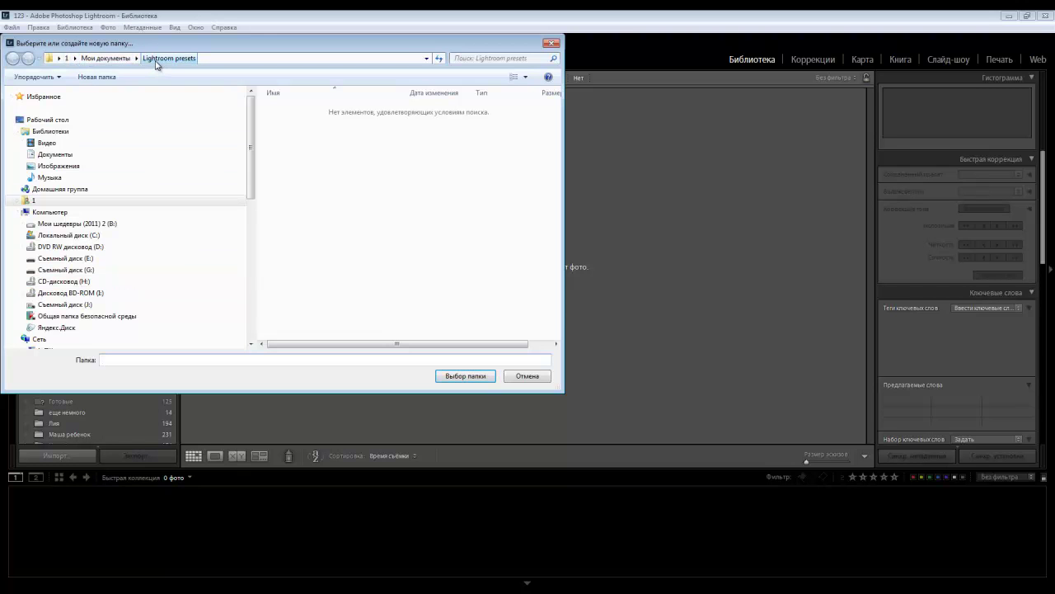
Browse the B: drive to Другие фото > Регина и Альберт лавстори
mouse_move(124, 218)
left_click(97, 226)
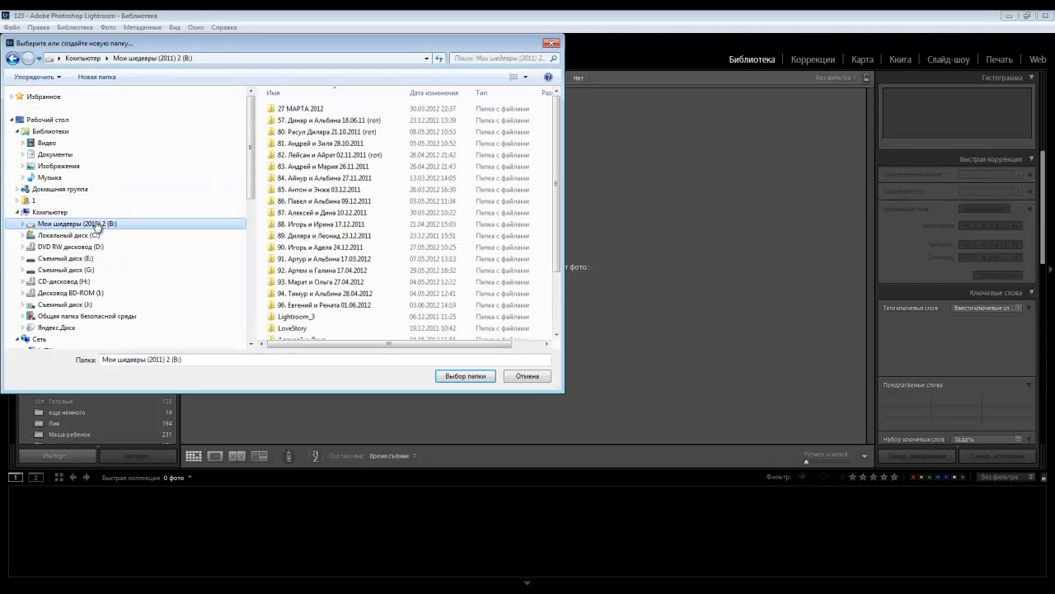
left_click_drag(558, 145, 560, 202)
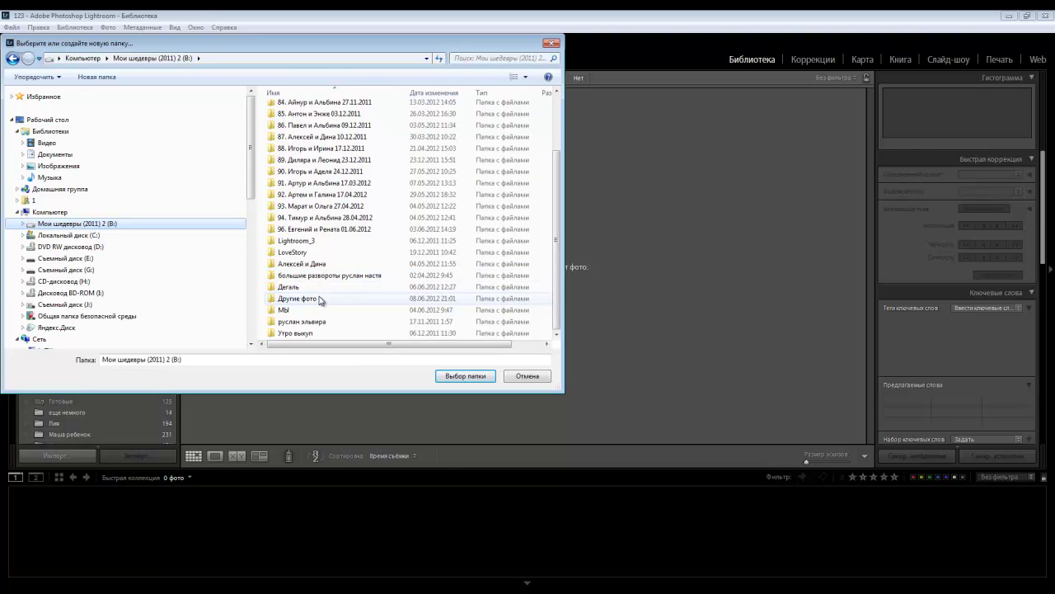
double_click(320, 301)
left_click_drag(556, 218, 557, 263)
left_click(337, 293)
double_click(337, 293)
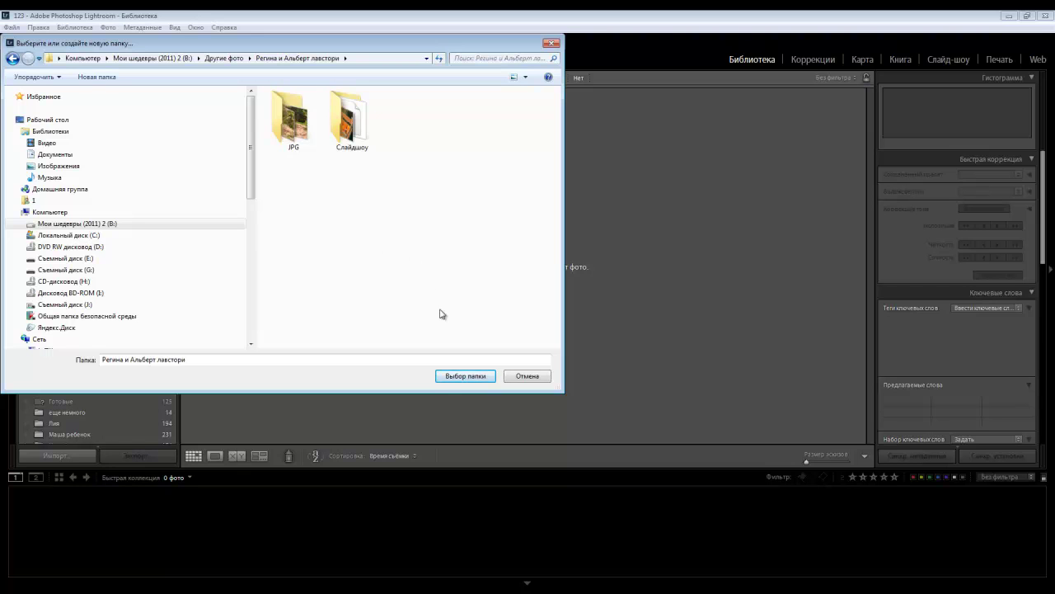
Confirm the Регина и Альберт лавстори folder for import and close the Kaspersky license notice
left_click(451, 376)
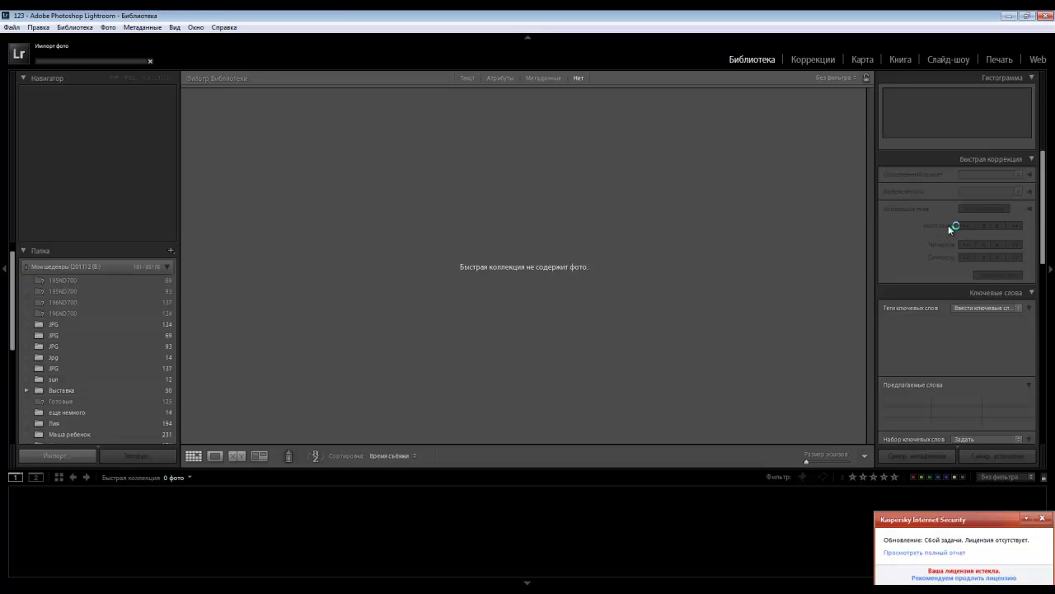
left_click(1042, 518)
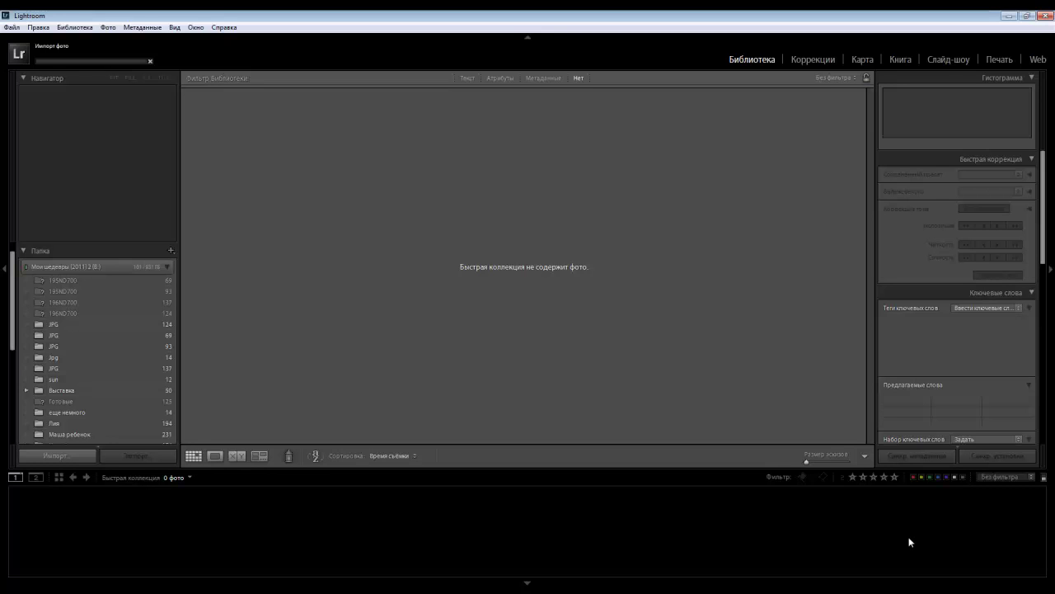
Check the grid's sort options, keeping capture-time order, while the 361 photos finish importing
right_click(749, 529)
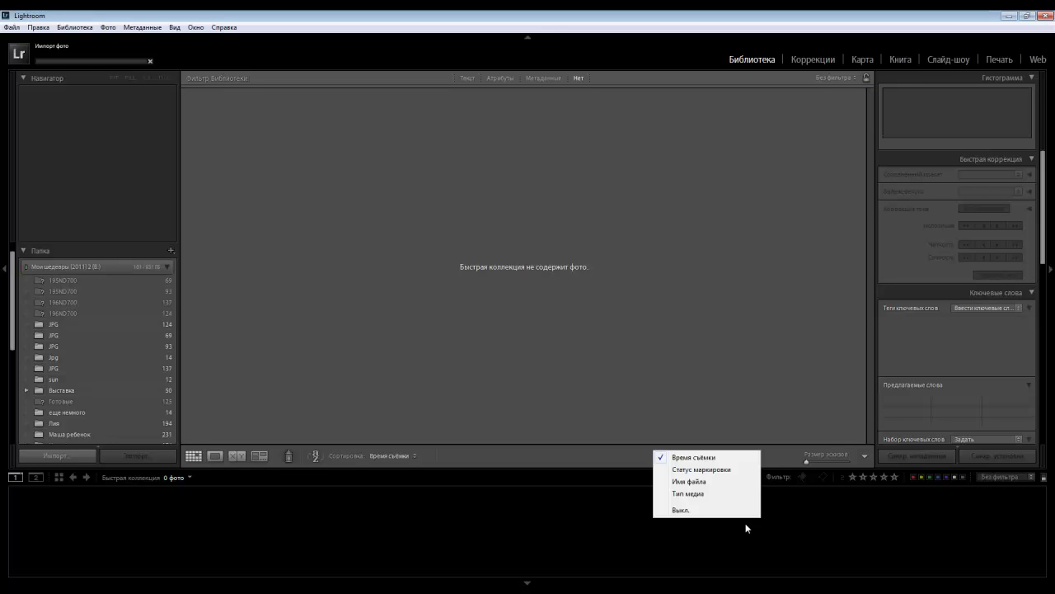
left_click(731, 484)
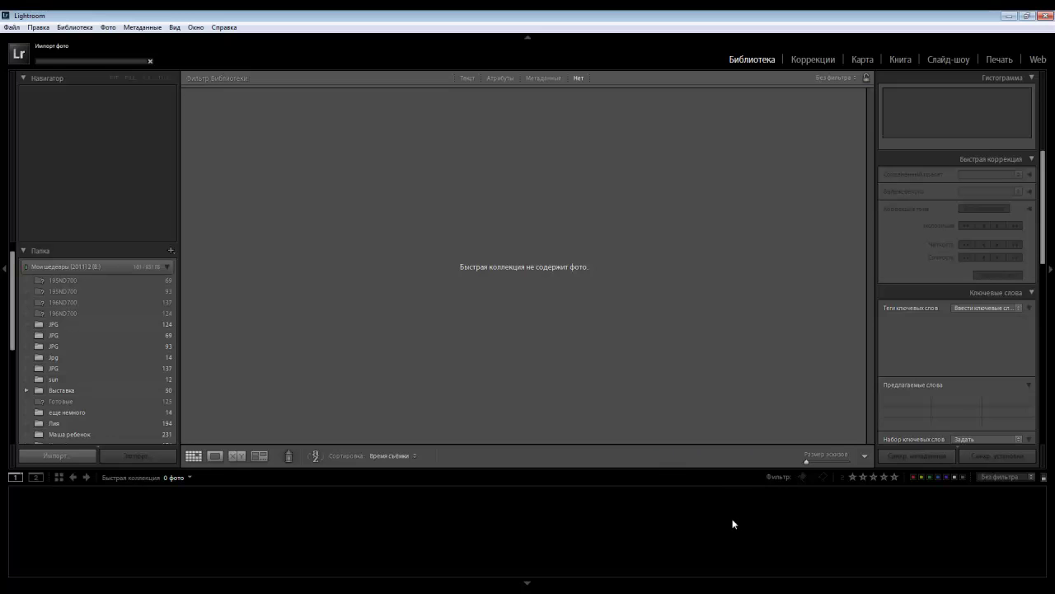
right_click(733, 523)
left_click(705, 458)
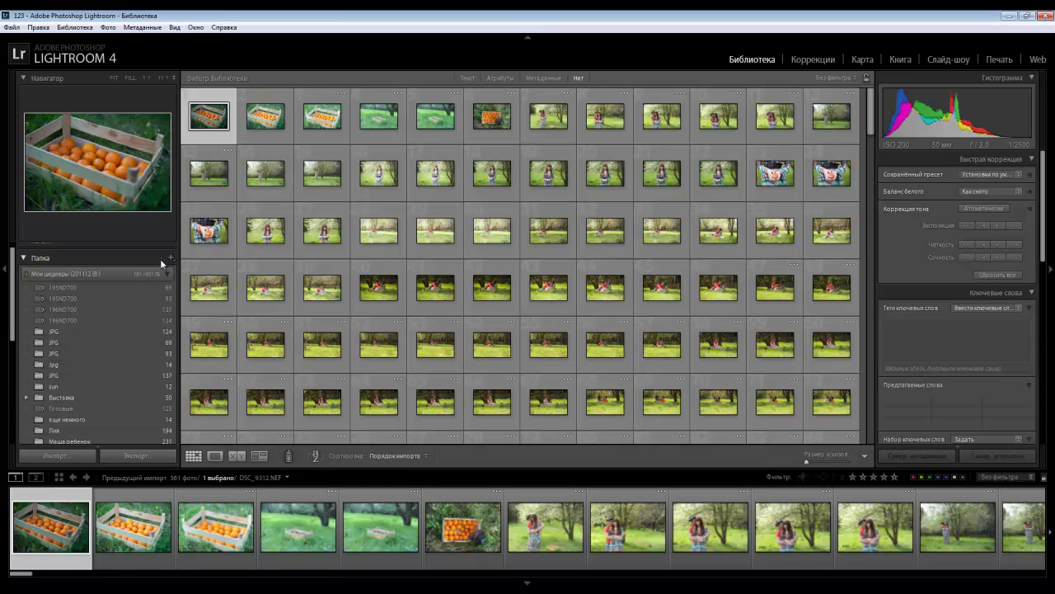
View the sun folder's 12 photos, then the 813-photo Регина и Альберт лавстори folder
left_click(24, 258)
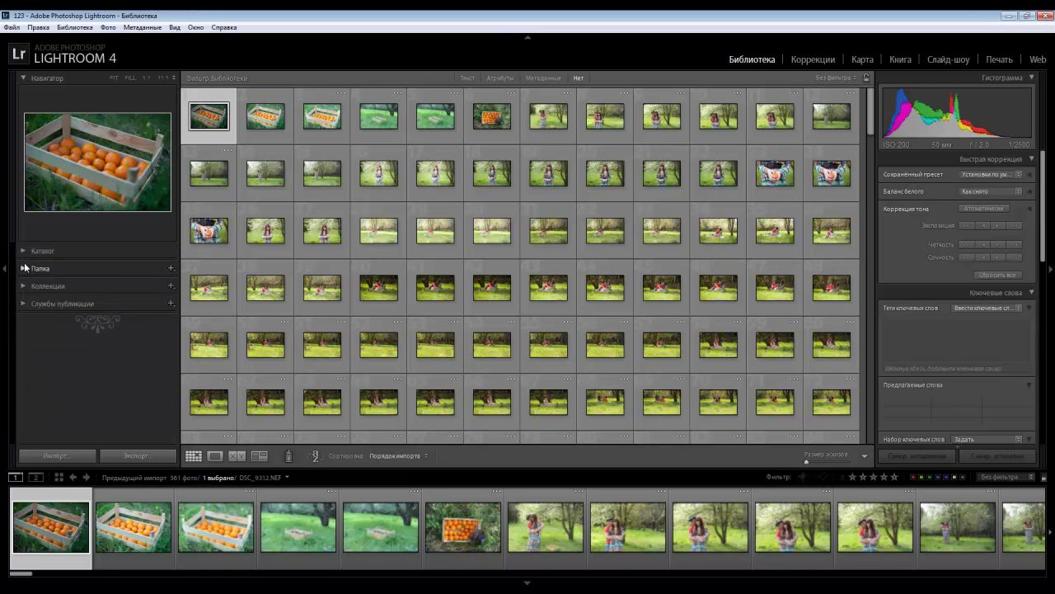
left_click(25, 268)
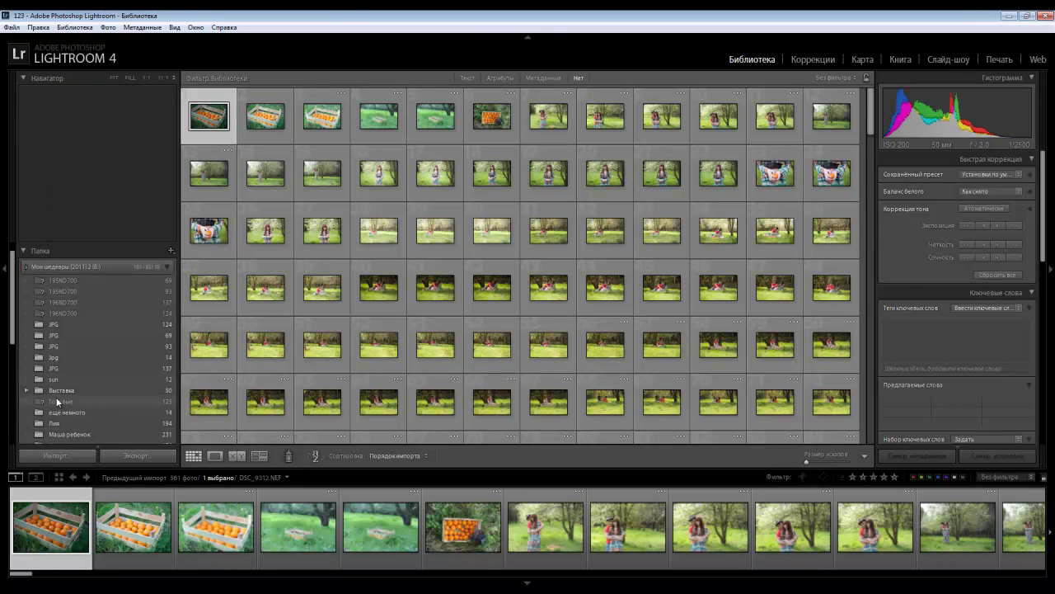
left_click(56, 381)
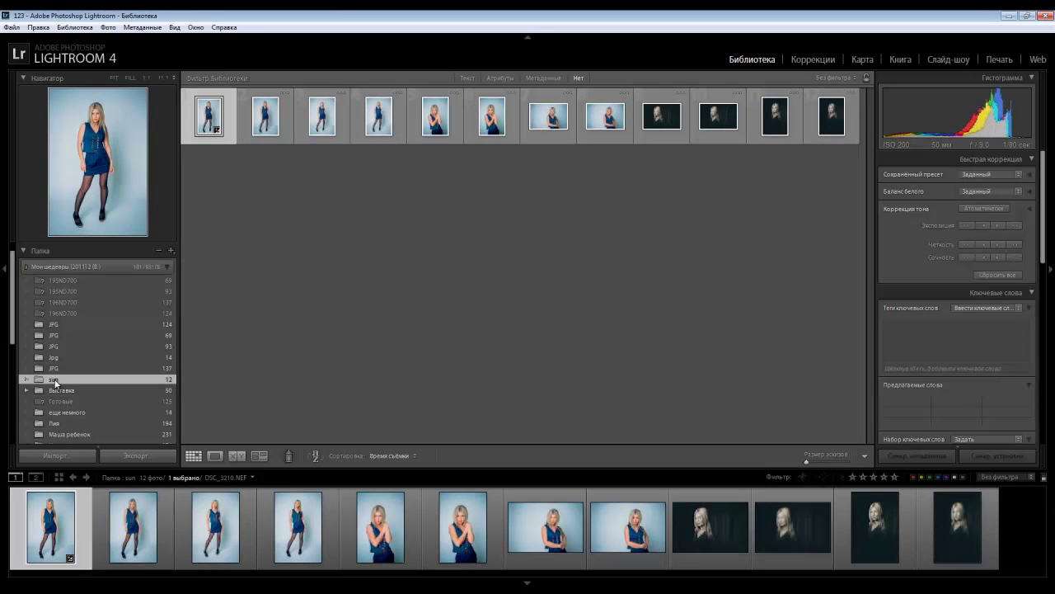
scroll(53, 381, "down", 3)
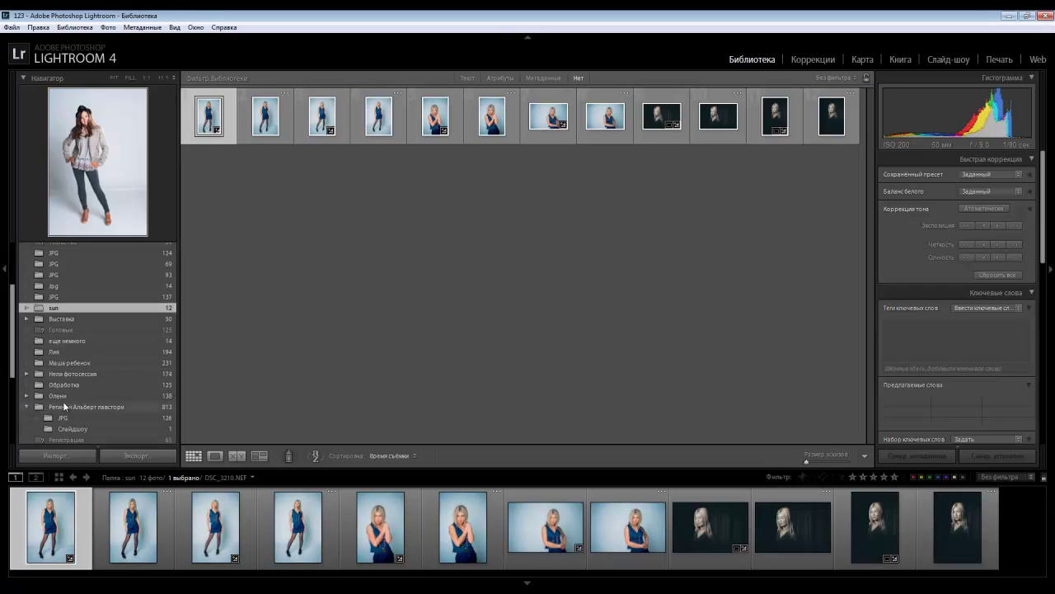
left_click(66, 405)
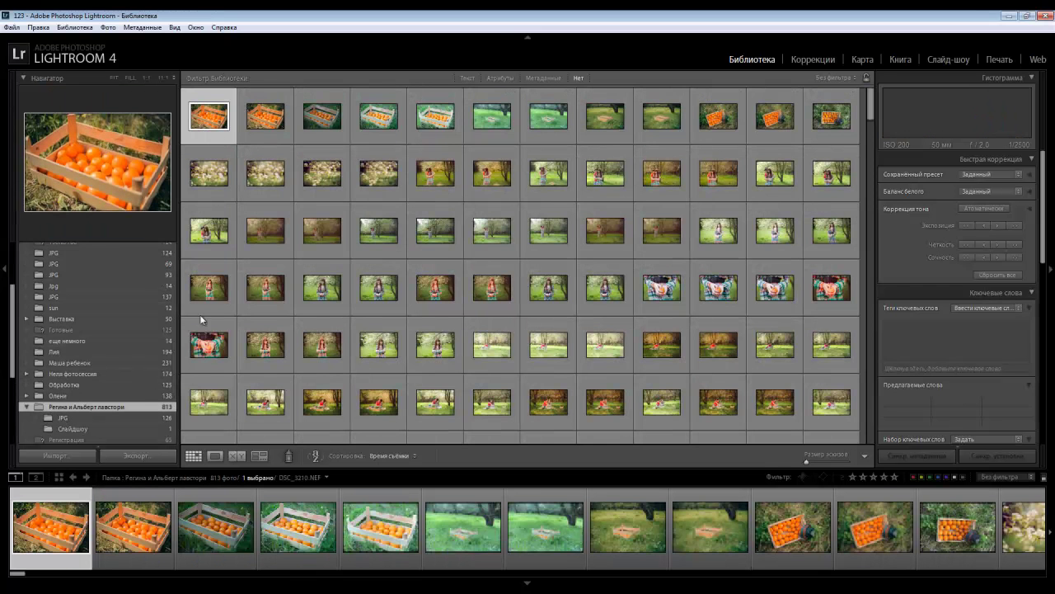